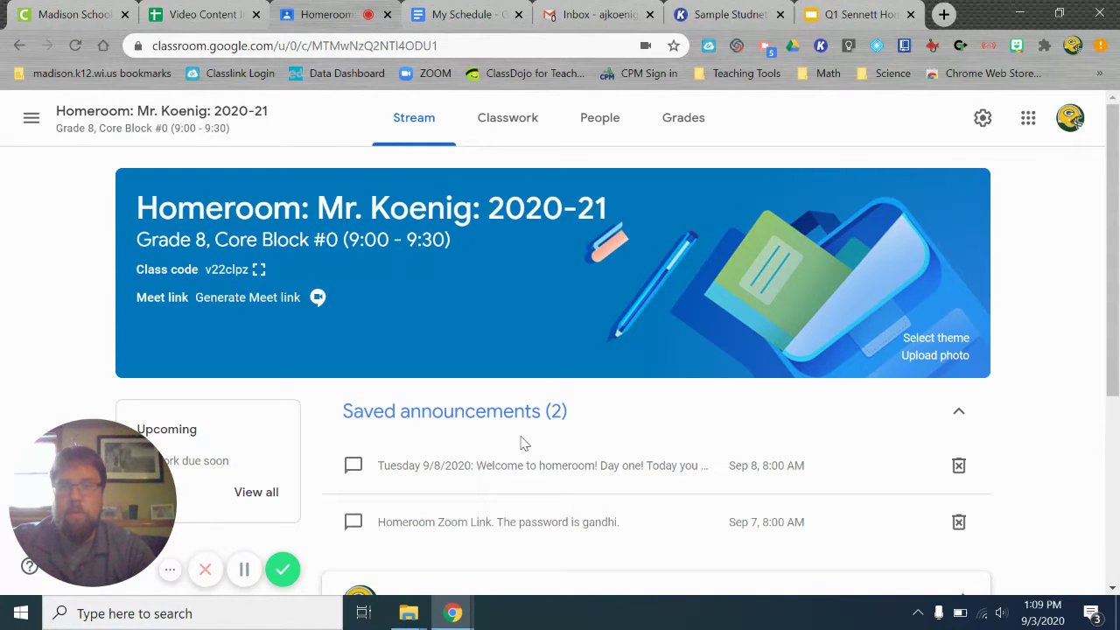
# Review the Homeroom class's Classwork page, then bring up the My Schedule document's empty table.
pyautogui.click(501, 115)
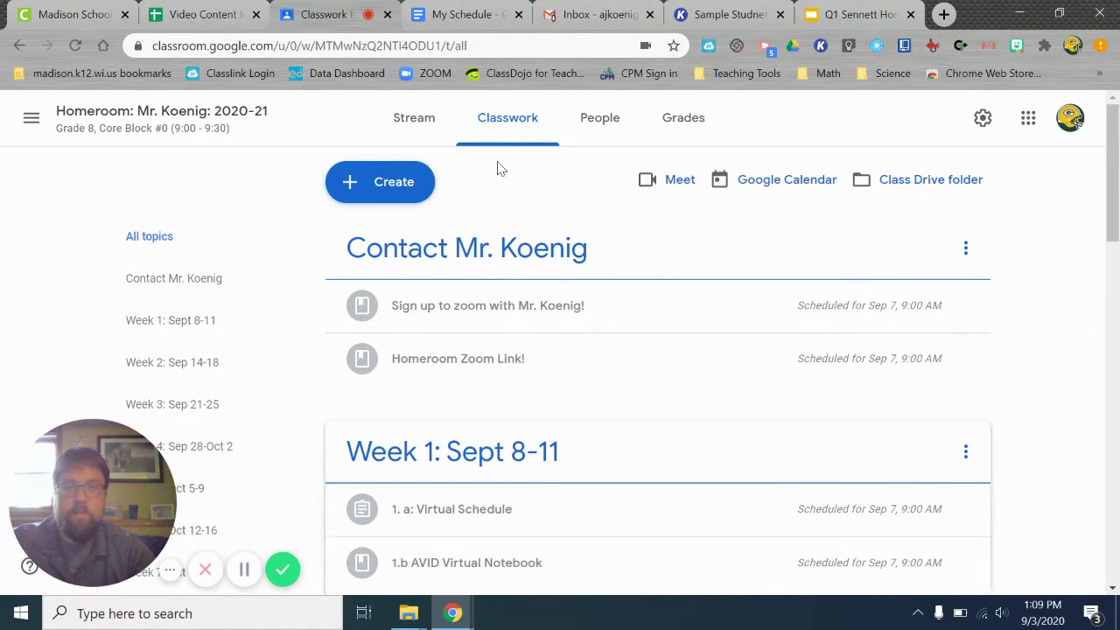
pyautogui.click(461, 10)
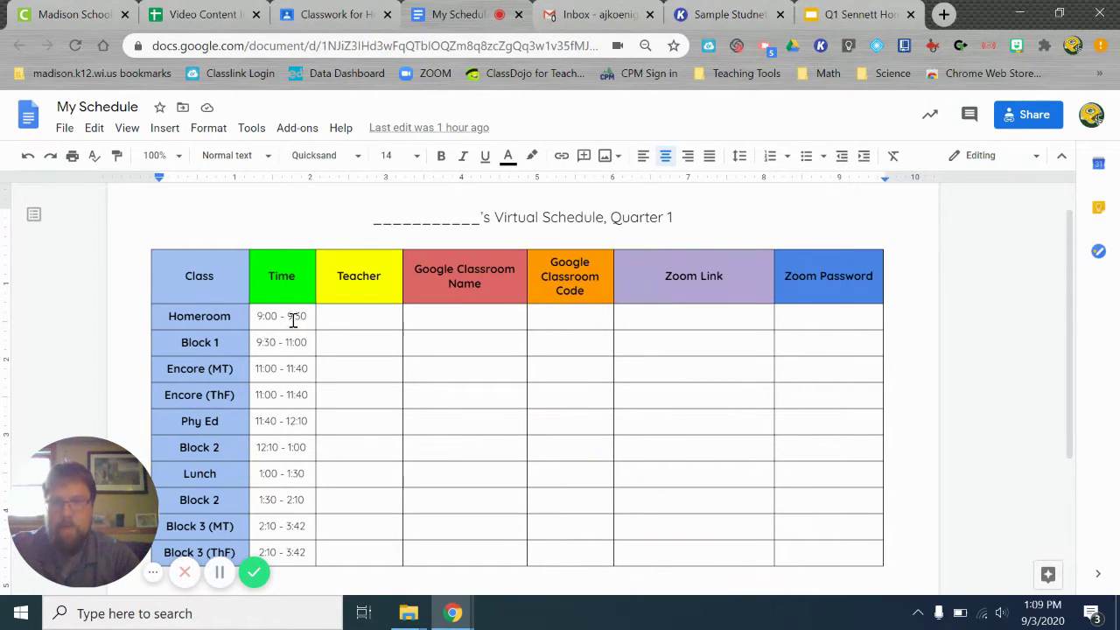
# Enter the teacher's name and the Homeroom Google Classroom name (2020-21) in the Homeroom row.
pyautogui.click(347, 314)
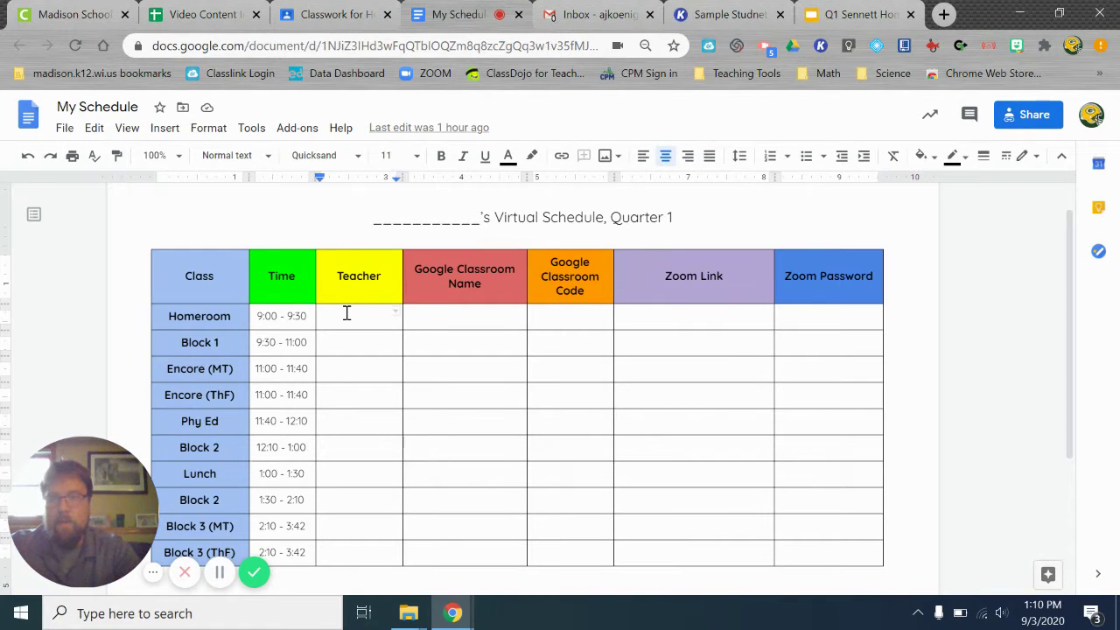
pyautogui.write('Mr. Koenig')
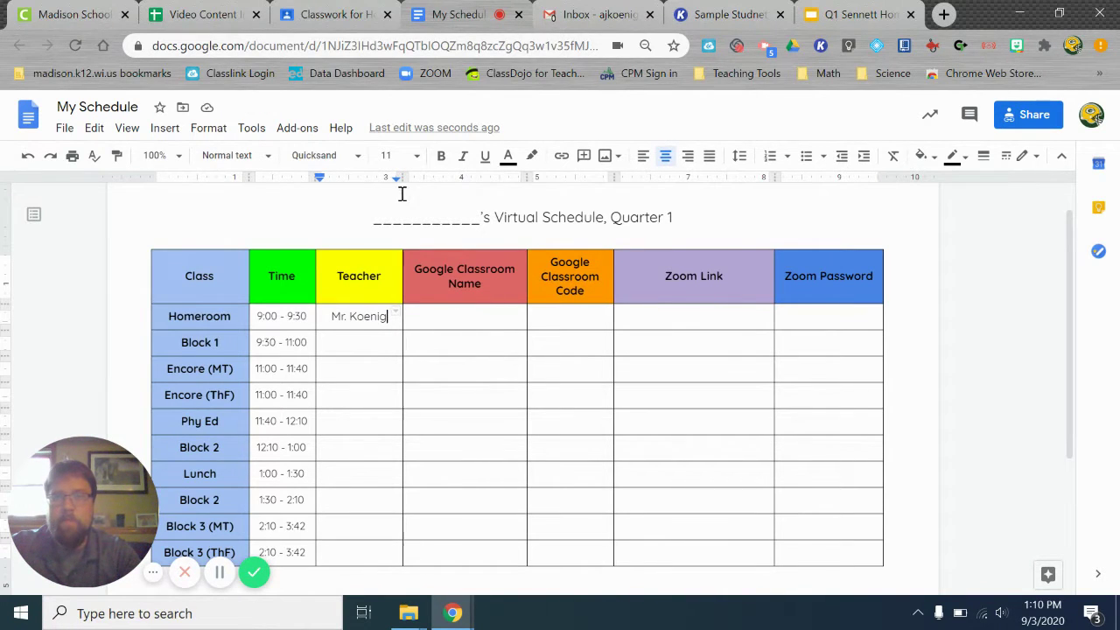
pyautogui.click(323, 17)
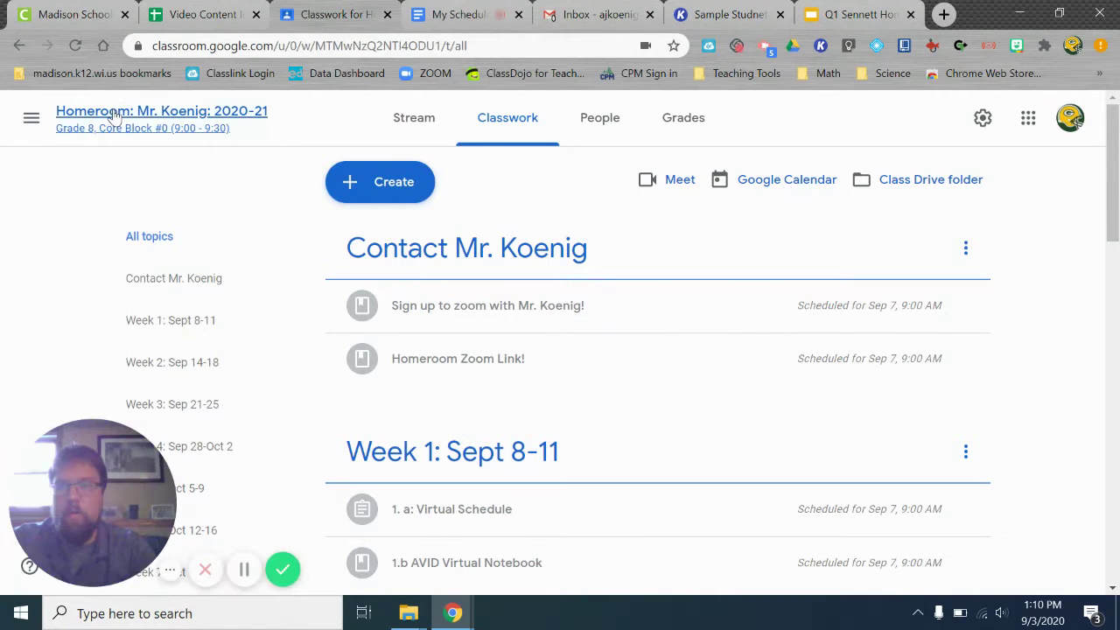
pyautogui.click(454, 9)
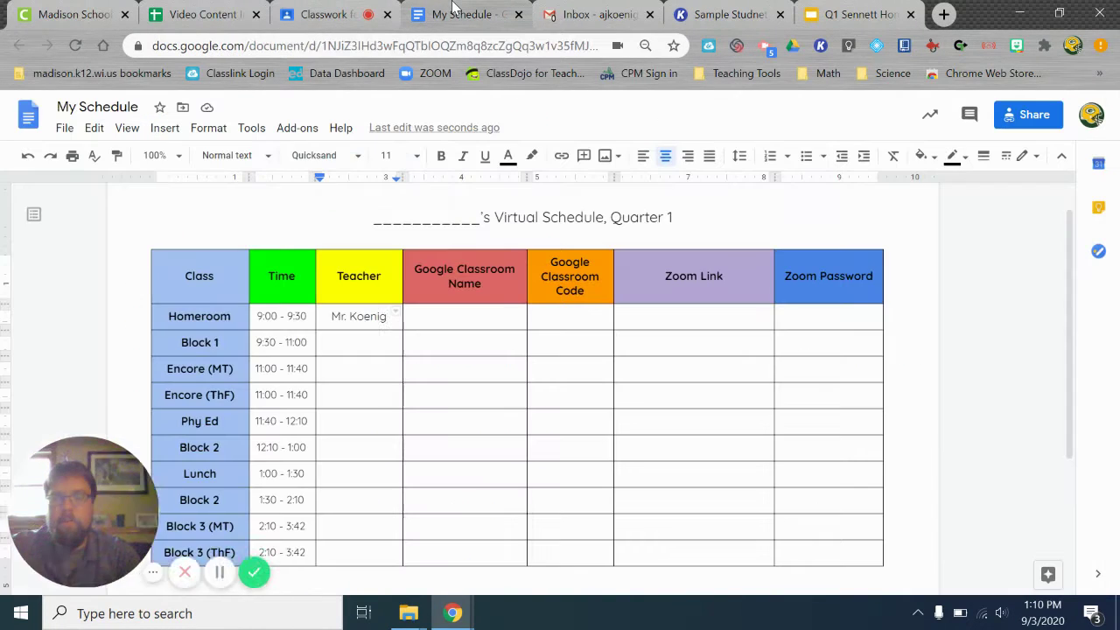
pyautogui.click(447, 318)
pyautogui.write('H')
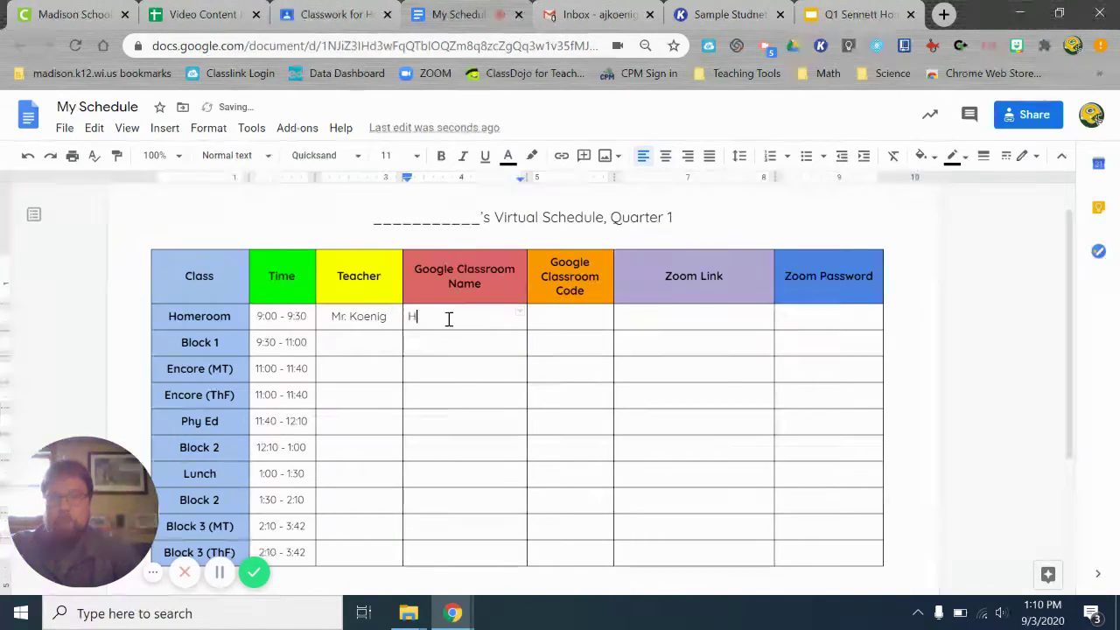
pyautogui.write('omeroom: Mr. ')
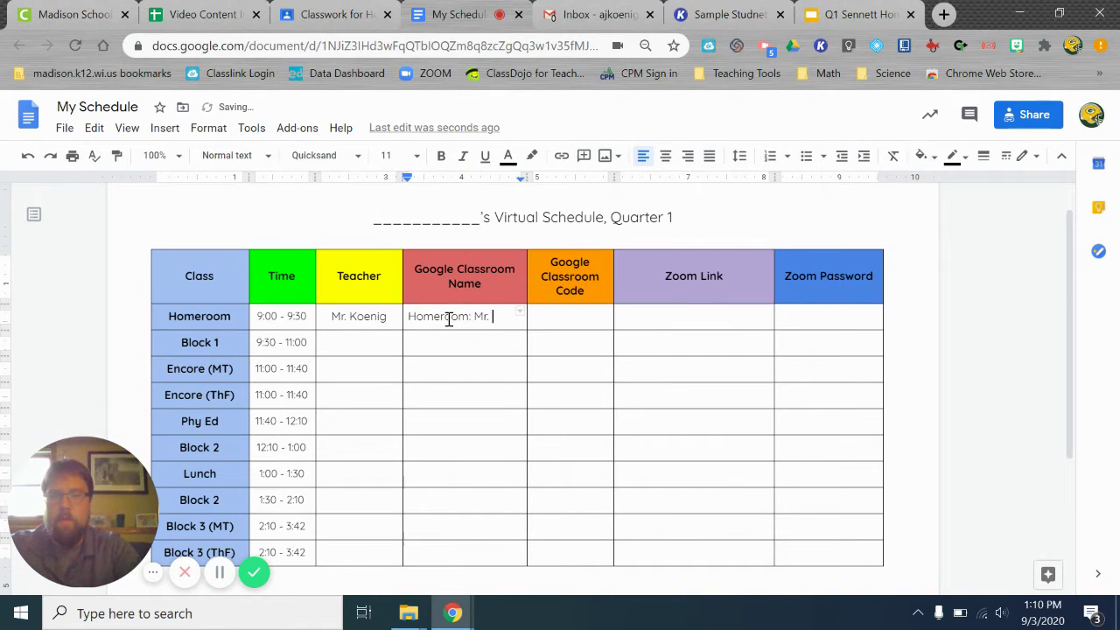
pyautogui.write('Koenig: 2020')
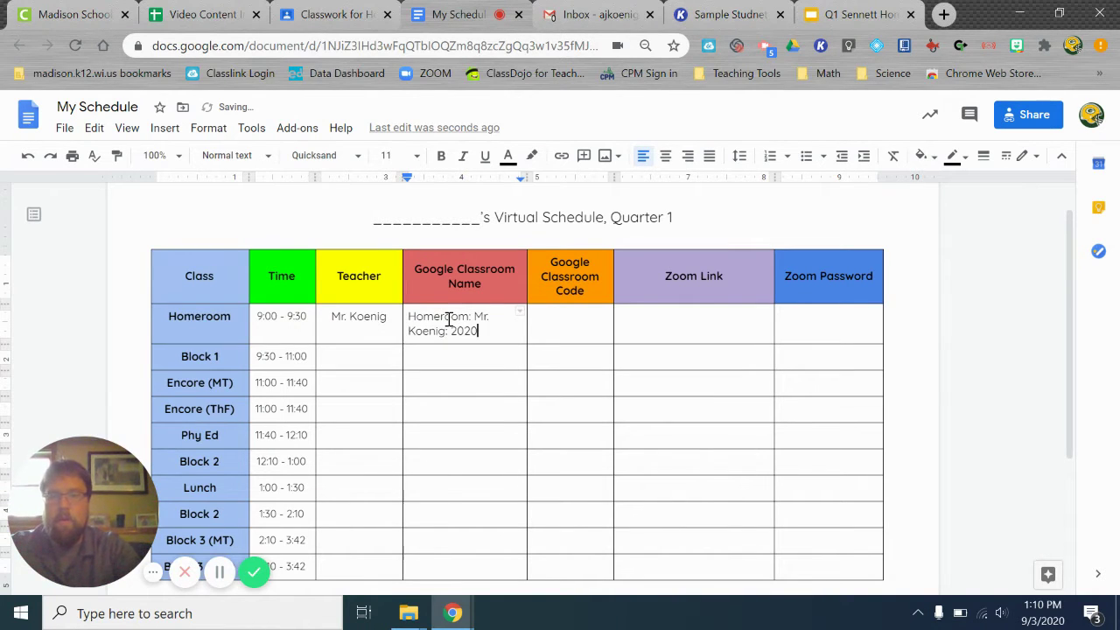
pyautogui.write('-21')
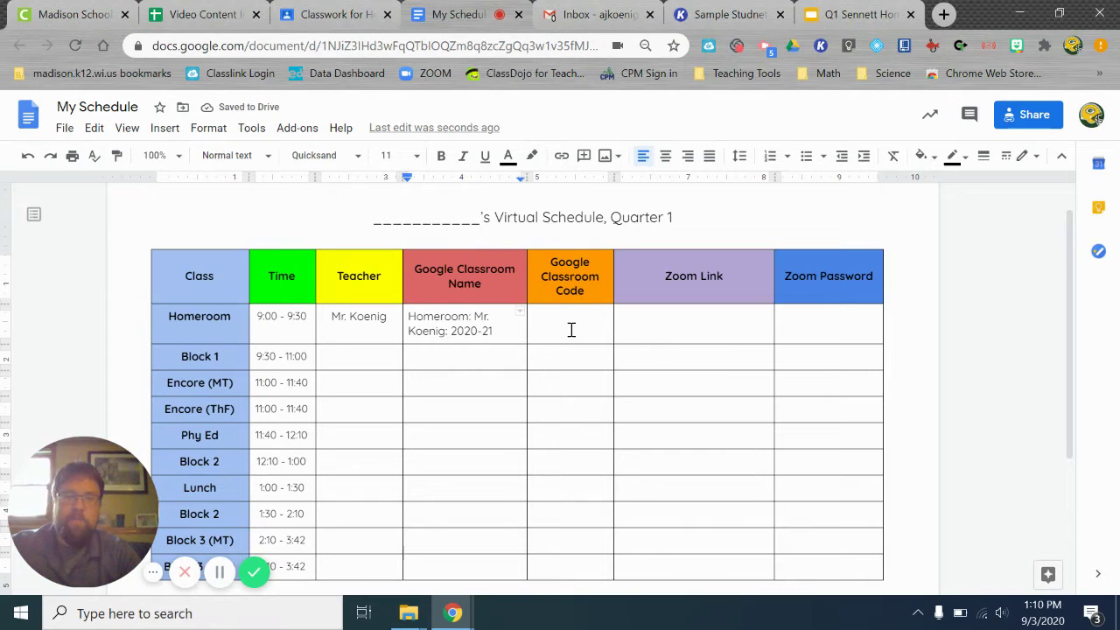
# Look up the class code on the Homeroom stream and enter it in the Classroom Code cell.
pyautogui.click(571, 329)
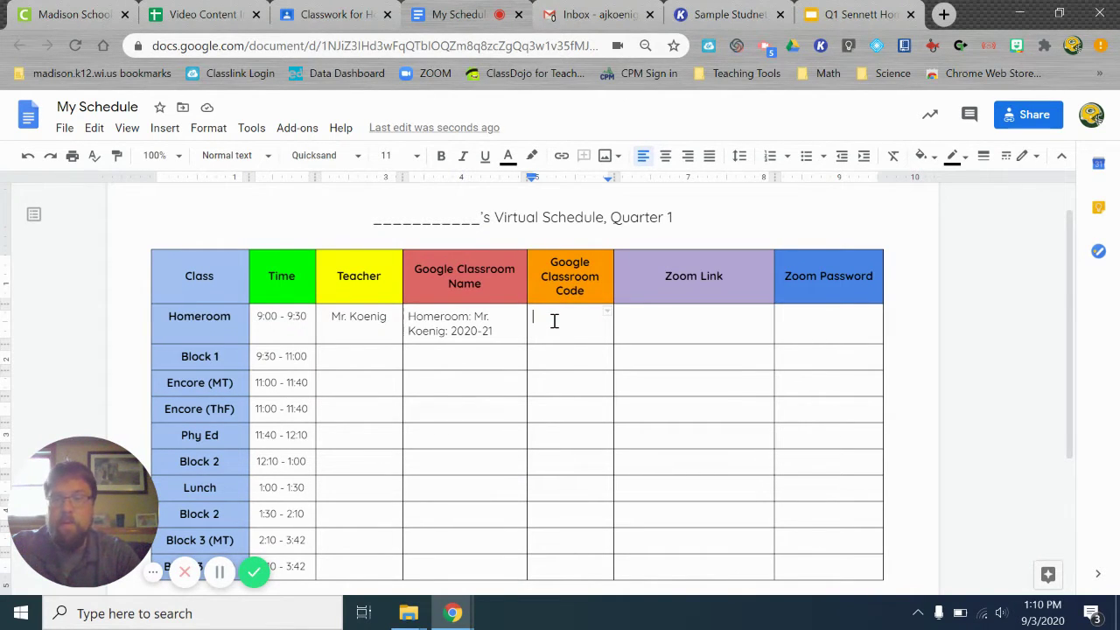
pyautogui.click(328, 14)
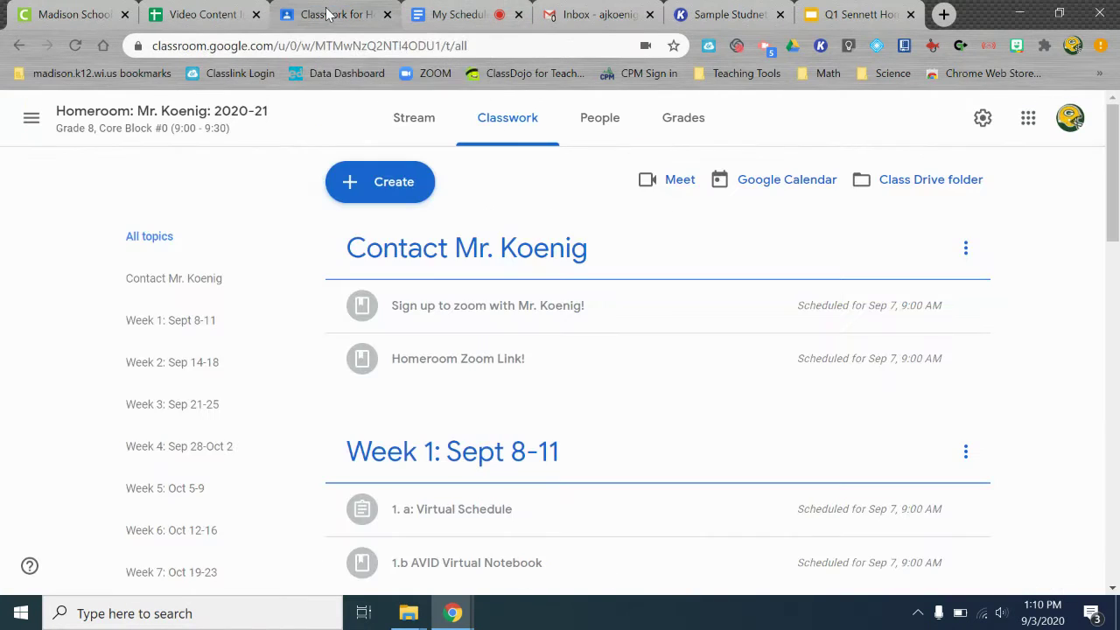
pyautogui.click(404, 129)
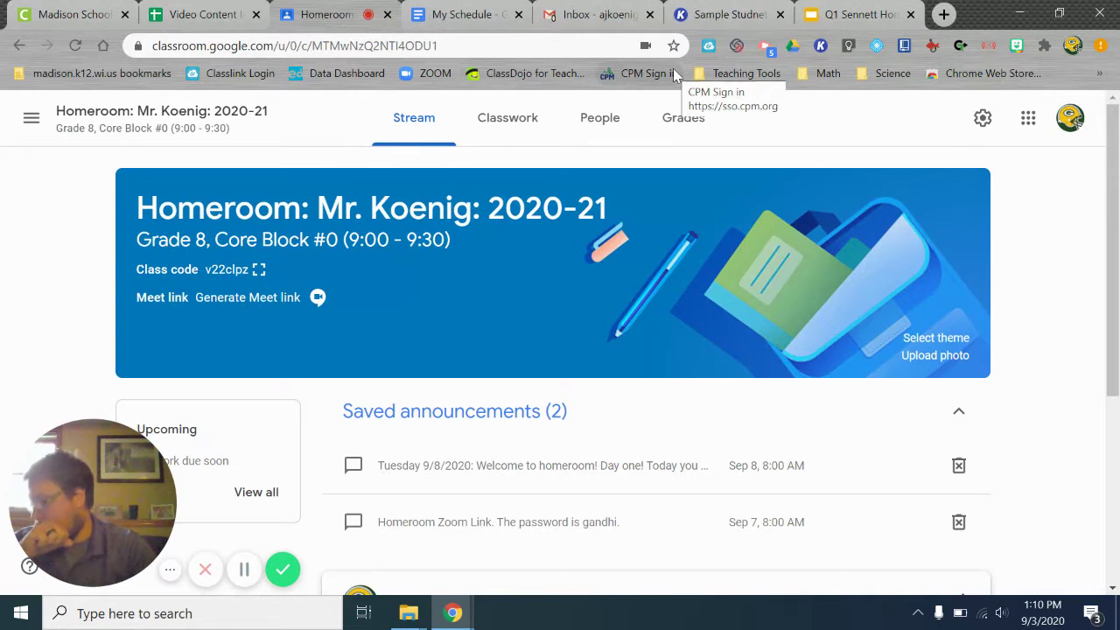
pyautogui.click(472, 16)
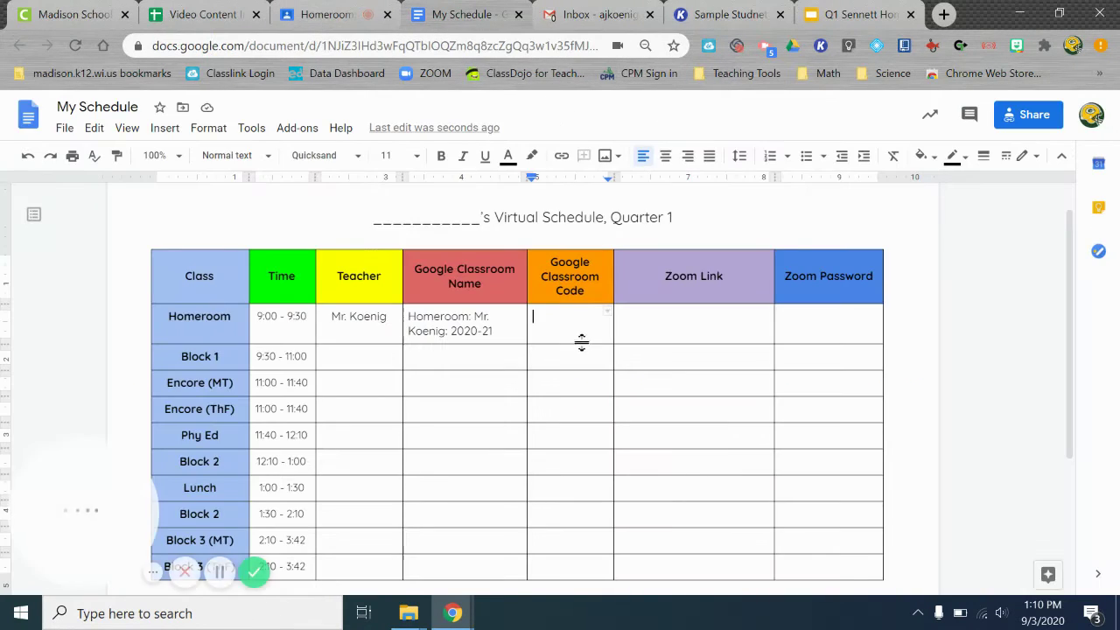
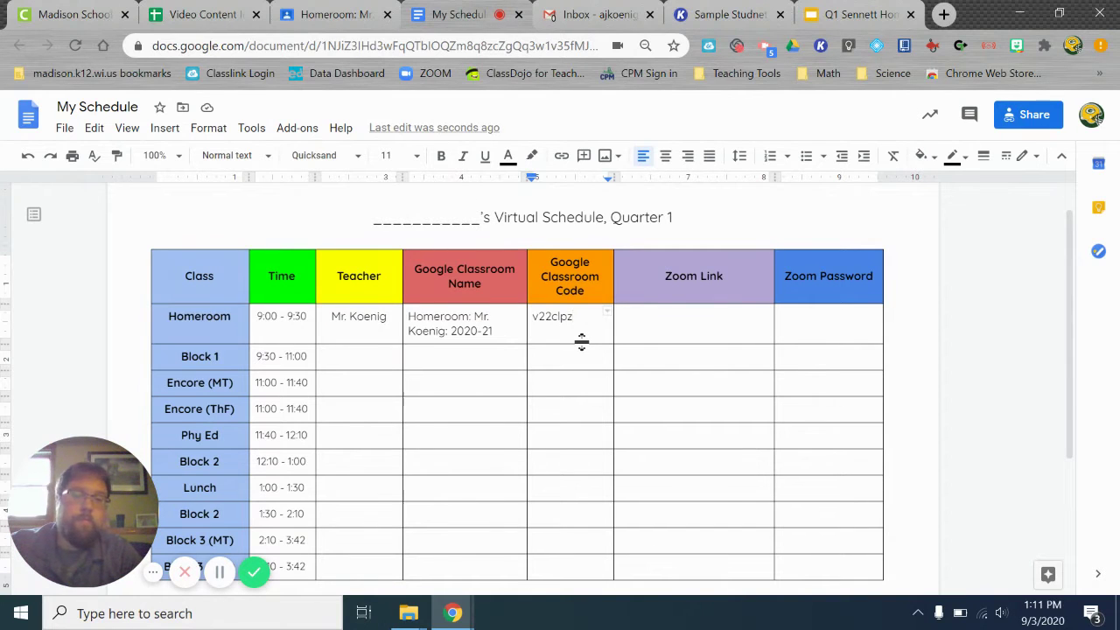
pyautogui.click(334, 11)
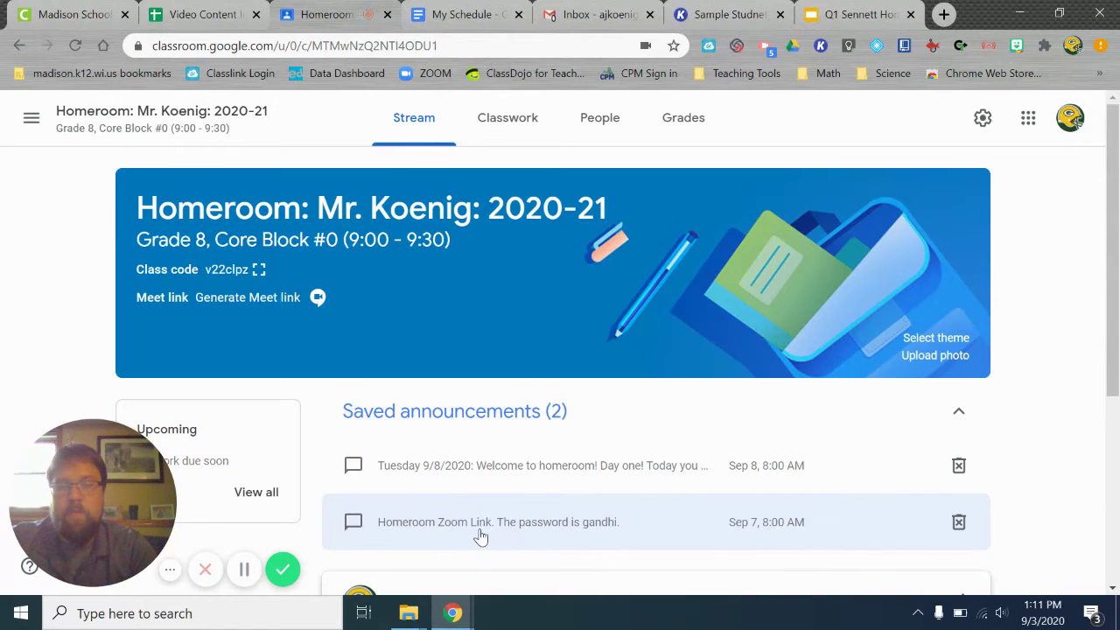
# Copy the Zoom meeting link from the Homeroom Zoom Link announcement and return to My Schedule.
pyautogui.click(480, 534)
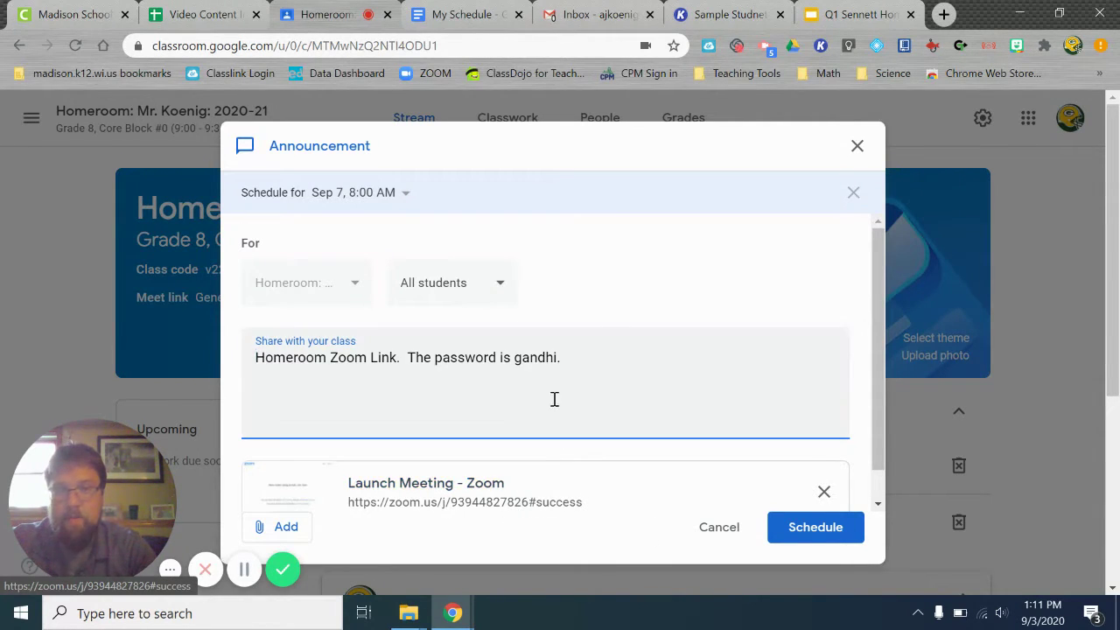
pyautogui.click(443, 501)
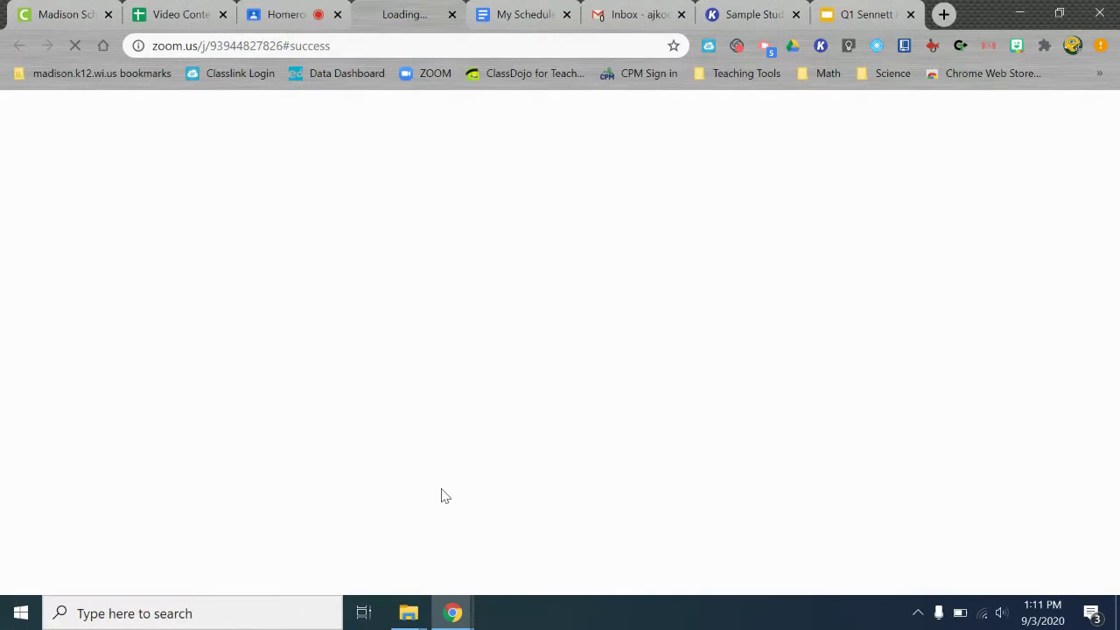
pyautogui.click(370, 45)
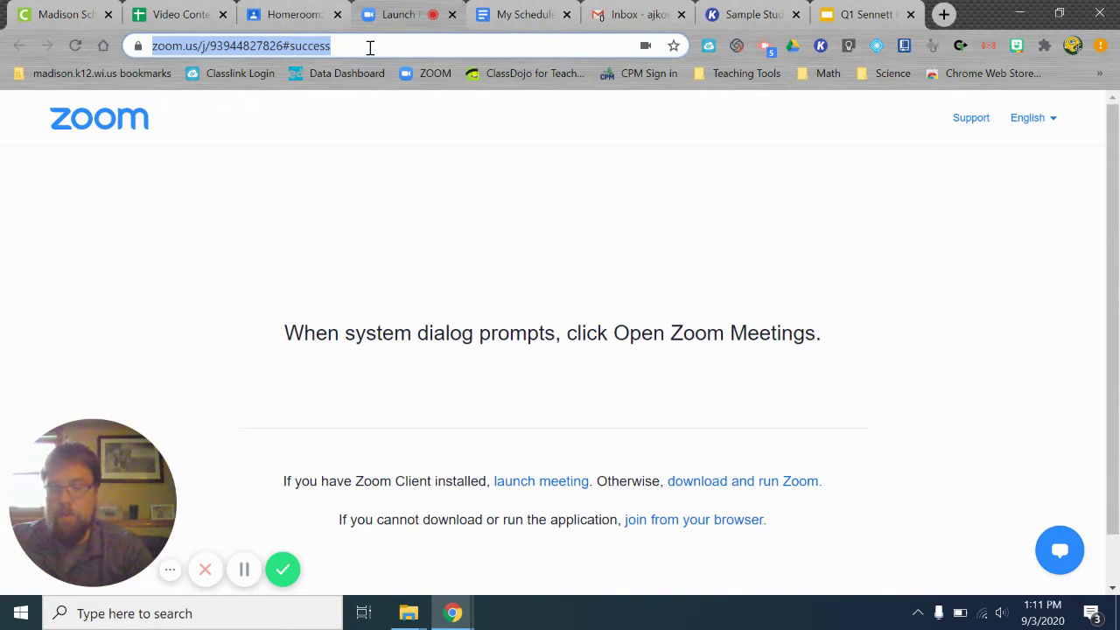
pyautogui.click(370, 45)
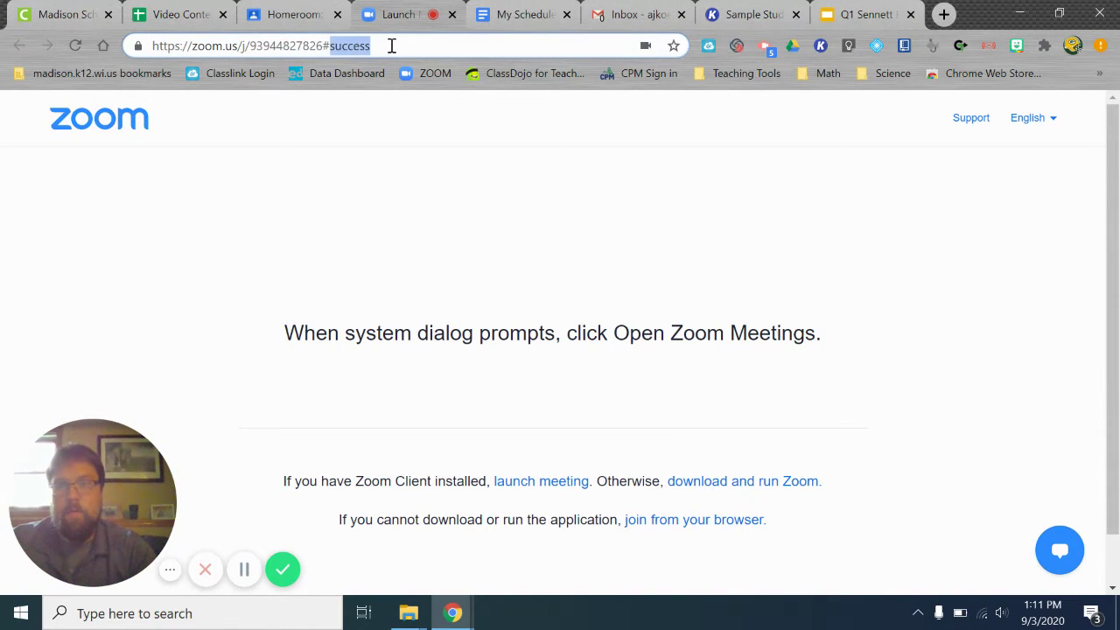
pyautogui.tripleClick(391, 46)
pyautogui.hotkey('ctrl', 'c')
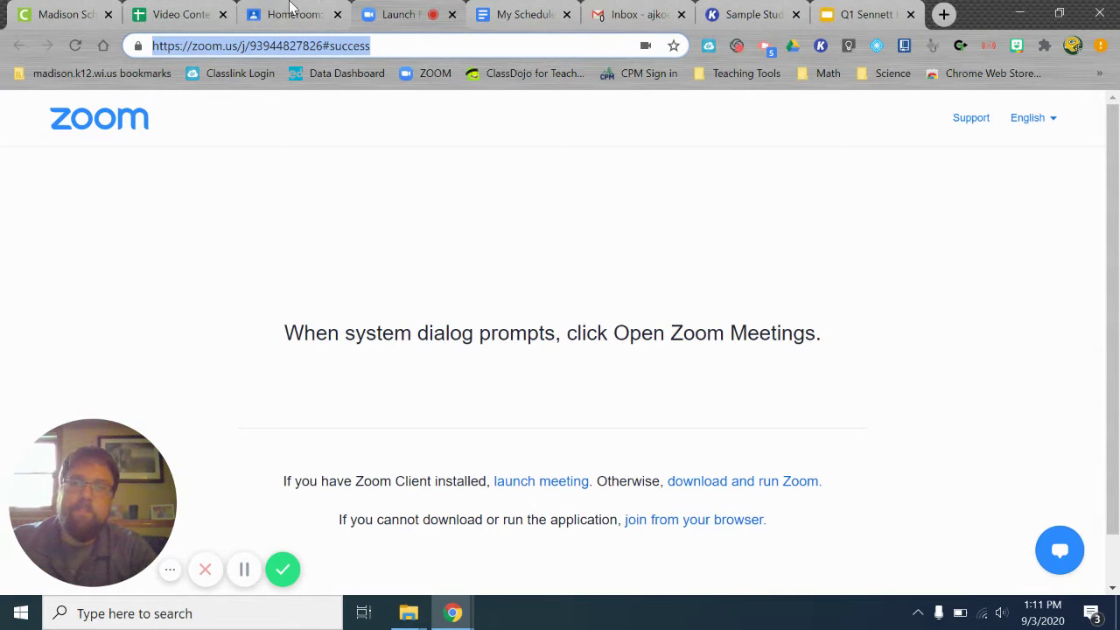
pyautogui.click(290, 11)
pyautogui.click(520, 14)
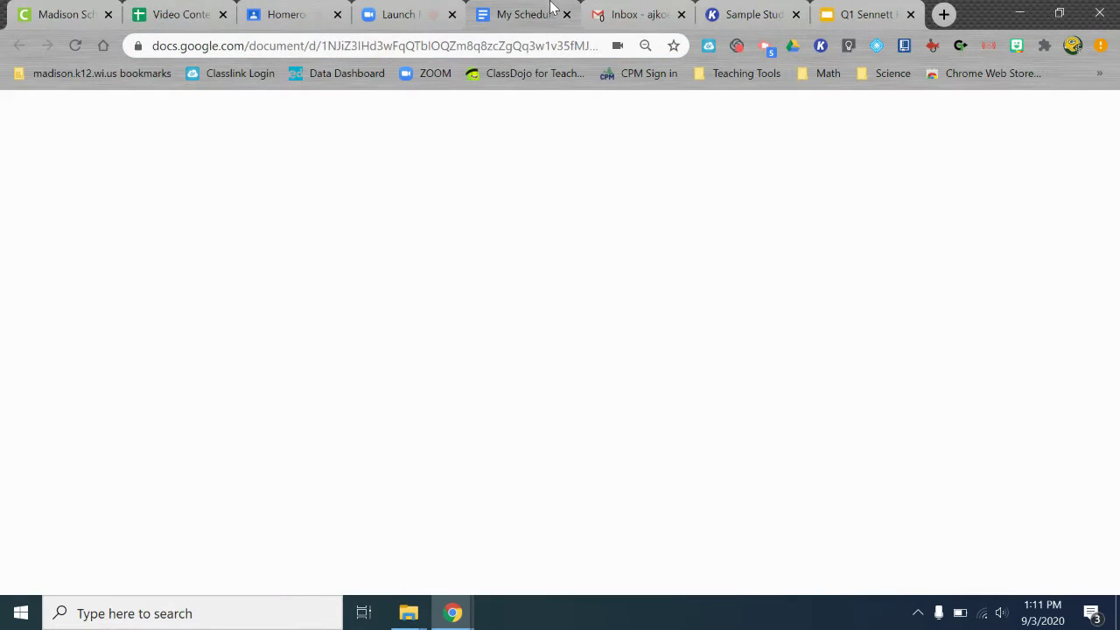
# Paste the copied Zoom meeting link into the Homeroom row's Zoom Link cell.
pyautogui.click(662, 325)
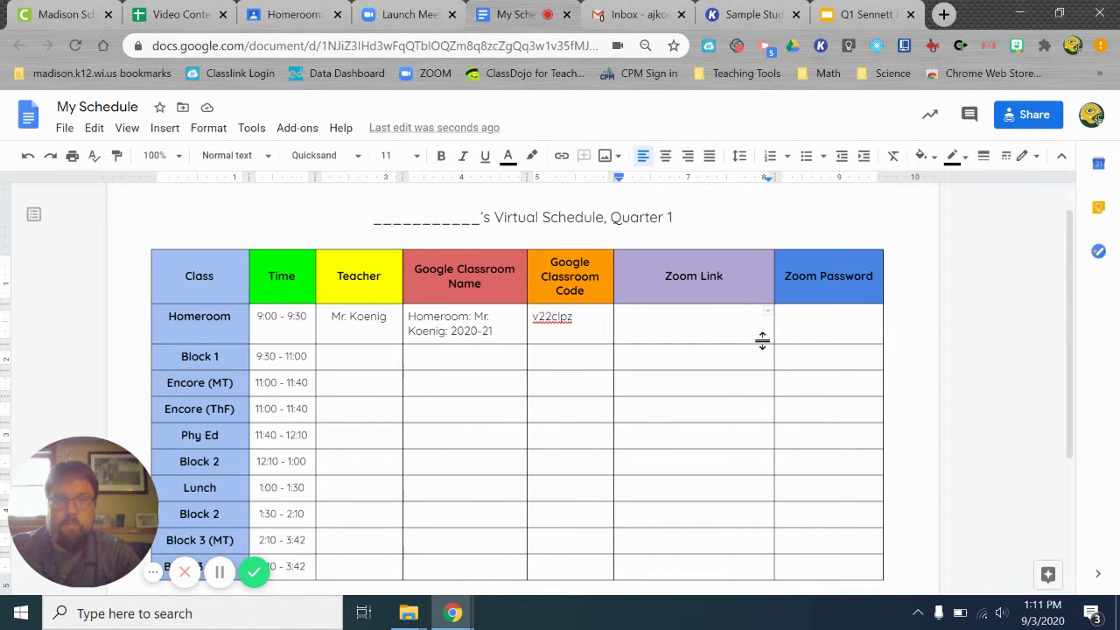
pyautogui.click(766, 313)
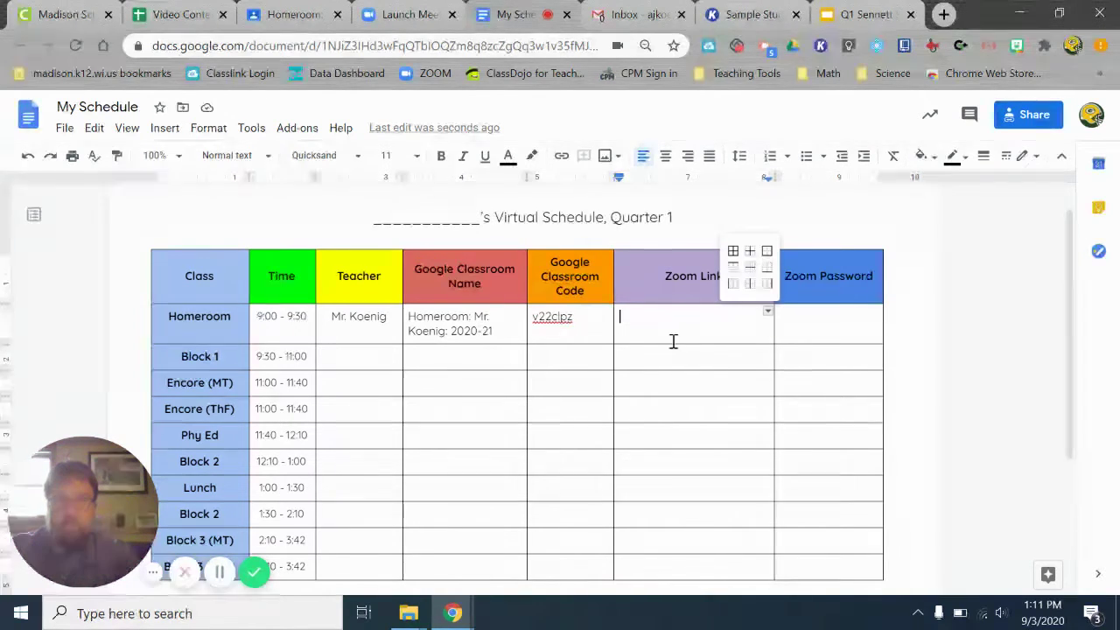
pyautogui.click(623, 323)
pyautogui.hotkey('ctrl', 'v')
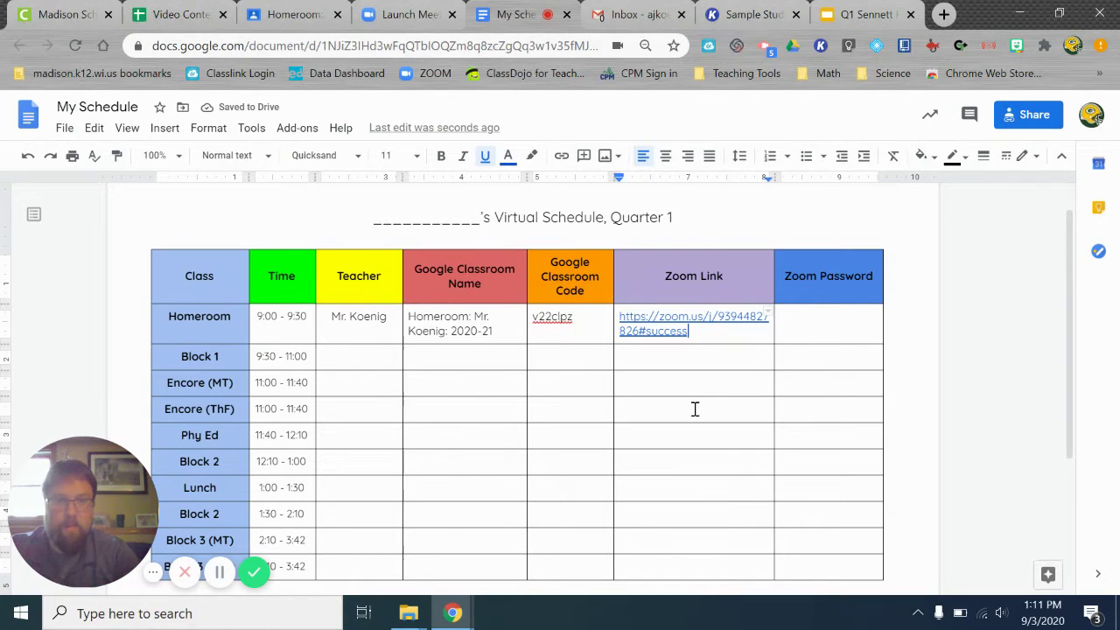
pyautogui.click(671, 321)
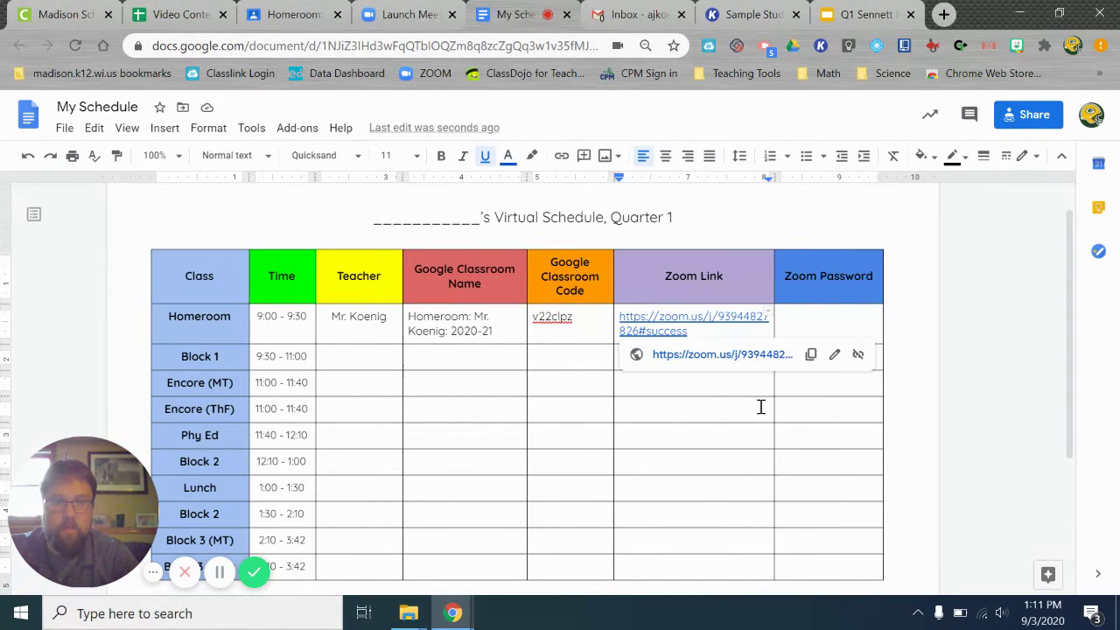
# Type the Zoom meeting password into the Homeroom row's Zoom Password cell.
pyautogui.click(830, 437)
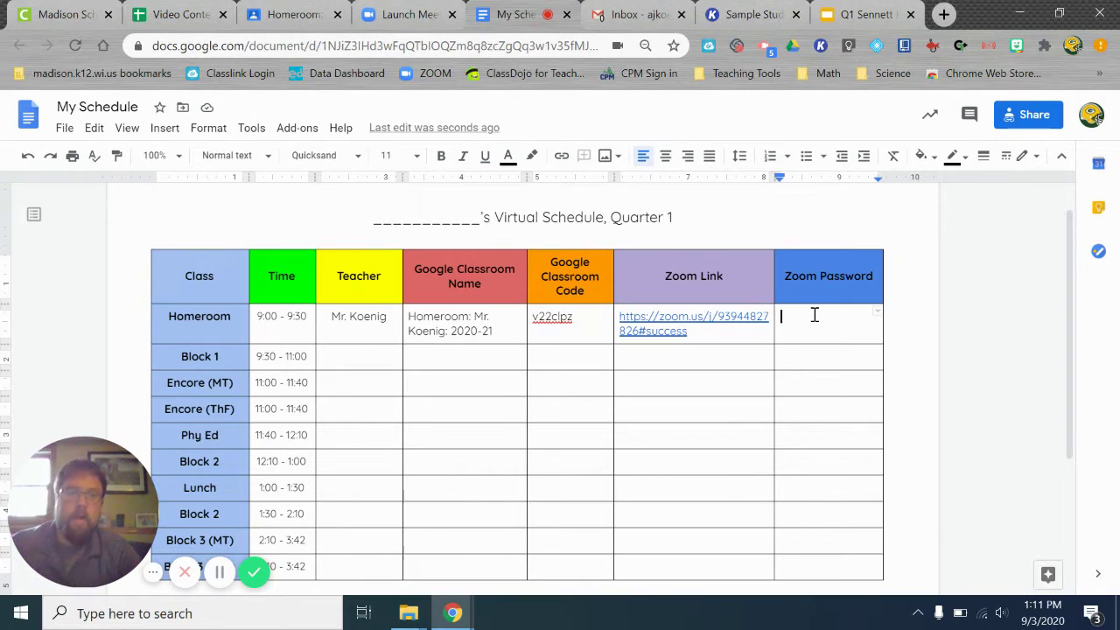
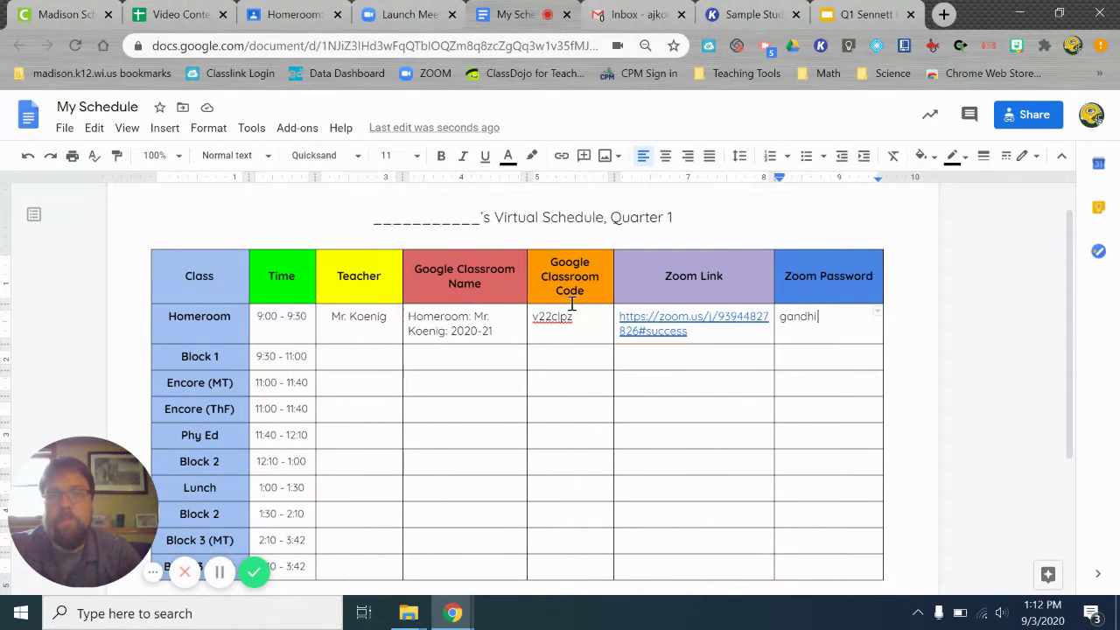
pyautogui.click(285, 14)
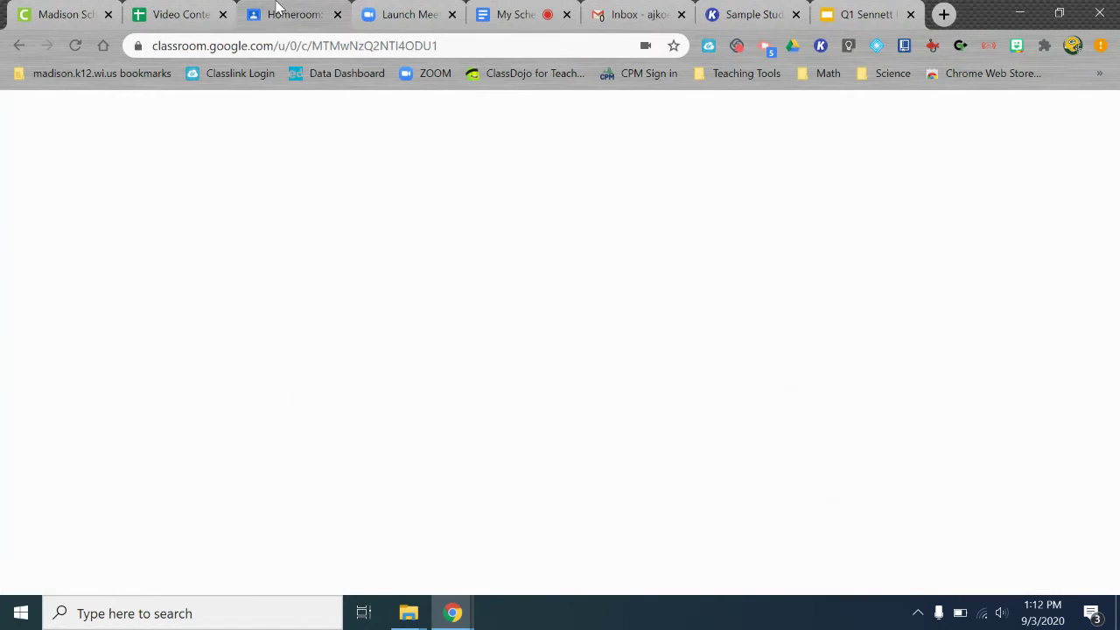
# Close the announcement, glance over Homeroom's Classwork posts, and go back to My Schedule.
pyautogui.click(857, 145)
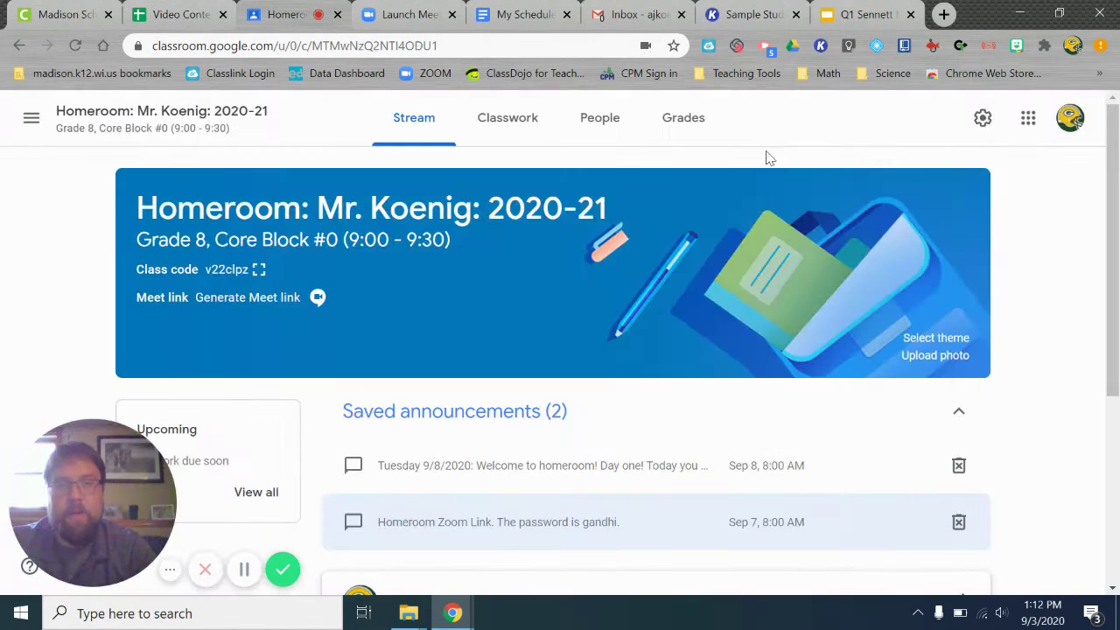
pyautogui.click(510, 120)
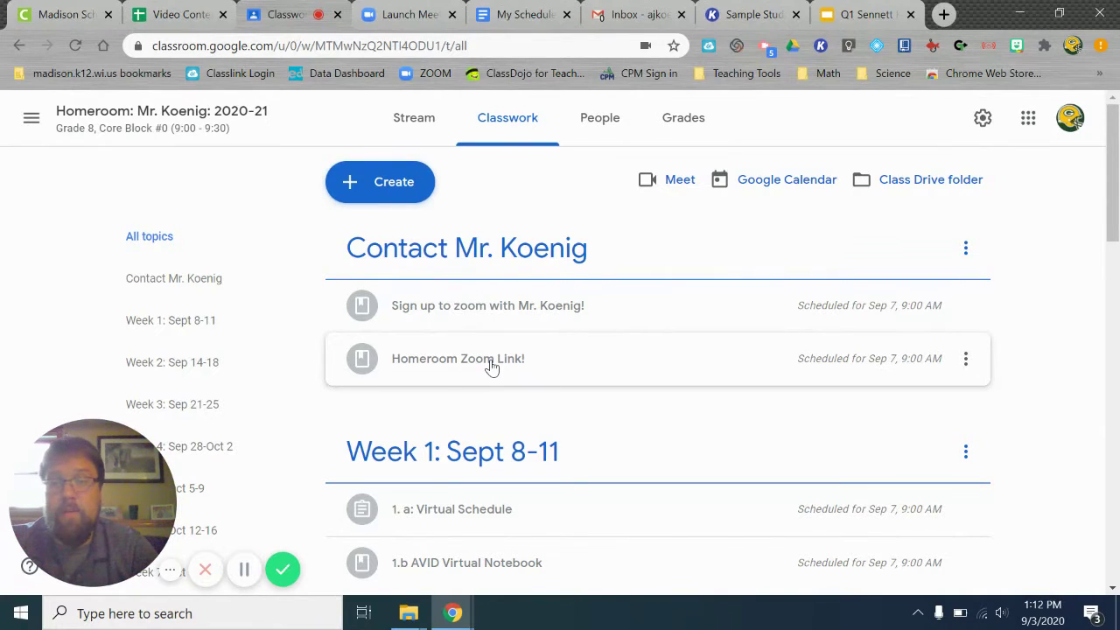
pyautogui.click(505, 12)
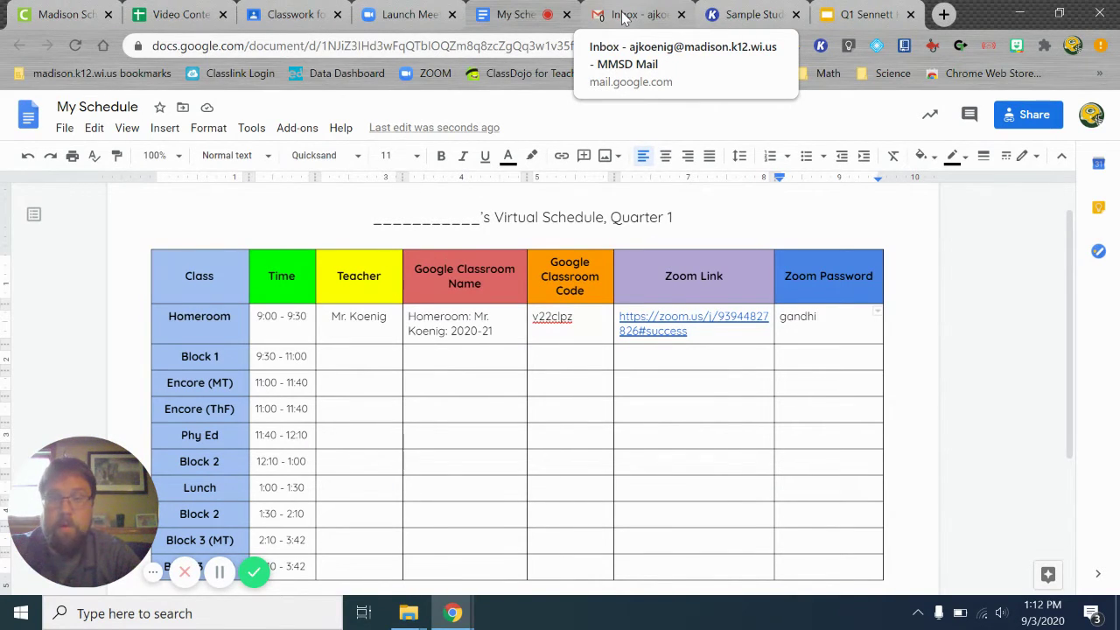
# Open Gmail's Sent folder and scroll through the SCHEDULE emails with student schedule PDFs.
pyautogui.click(623, 15)
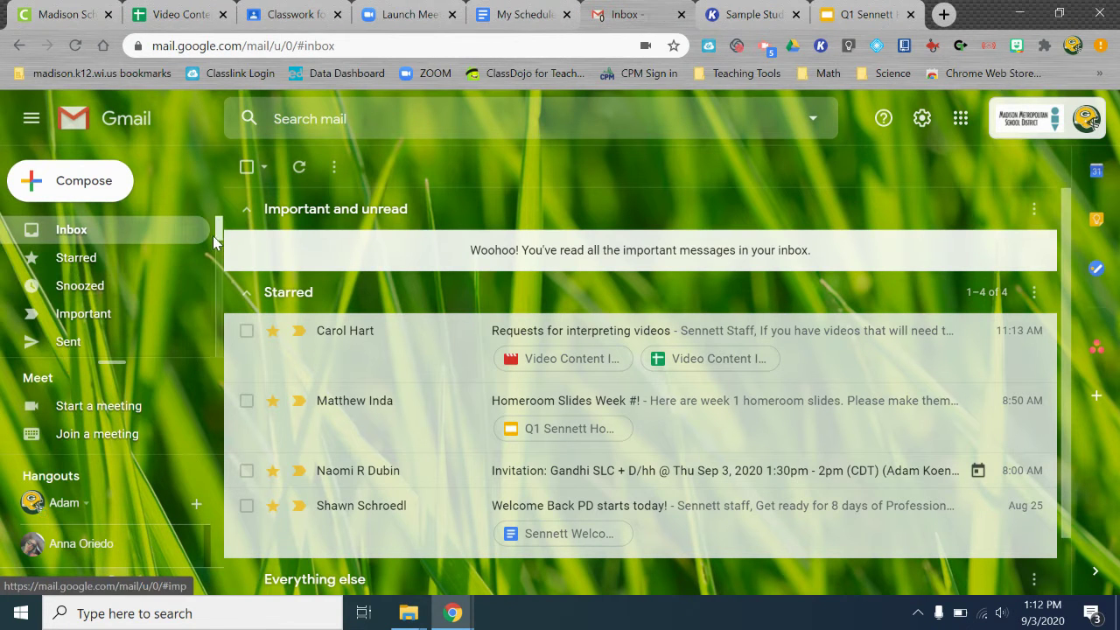
pyautogui.scroll(-1, 213, 252)
pyautogui.scroll(-1, 213, 256)
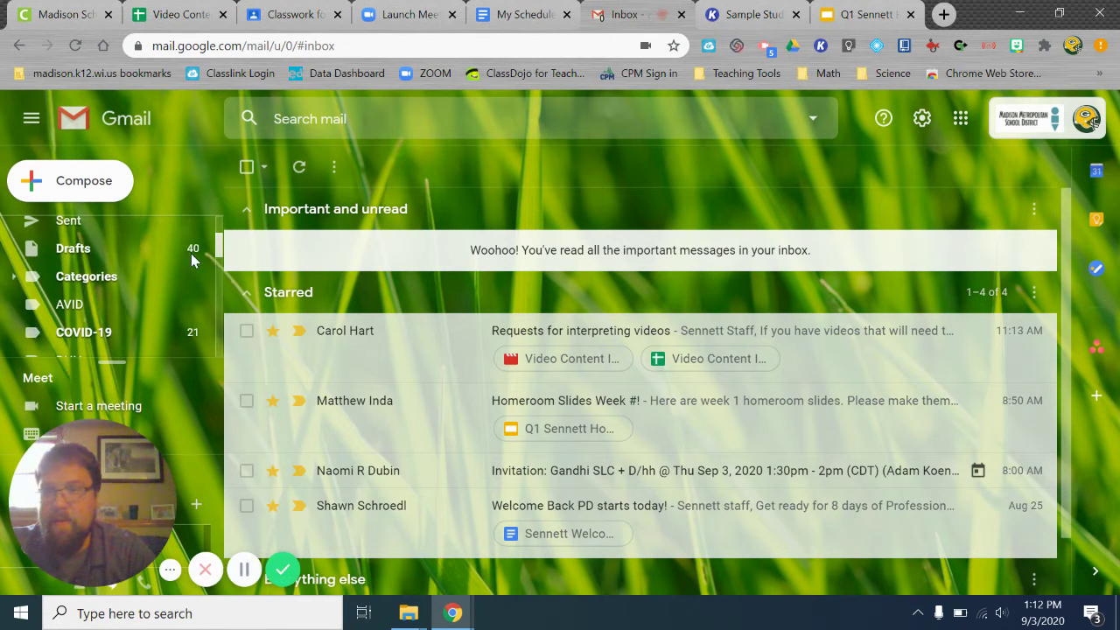
pyautogui.click(102, 225)
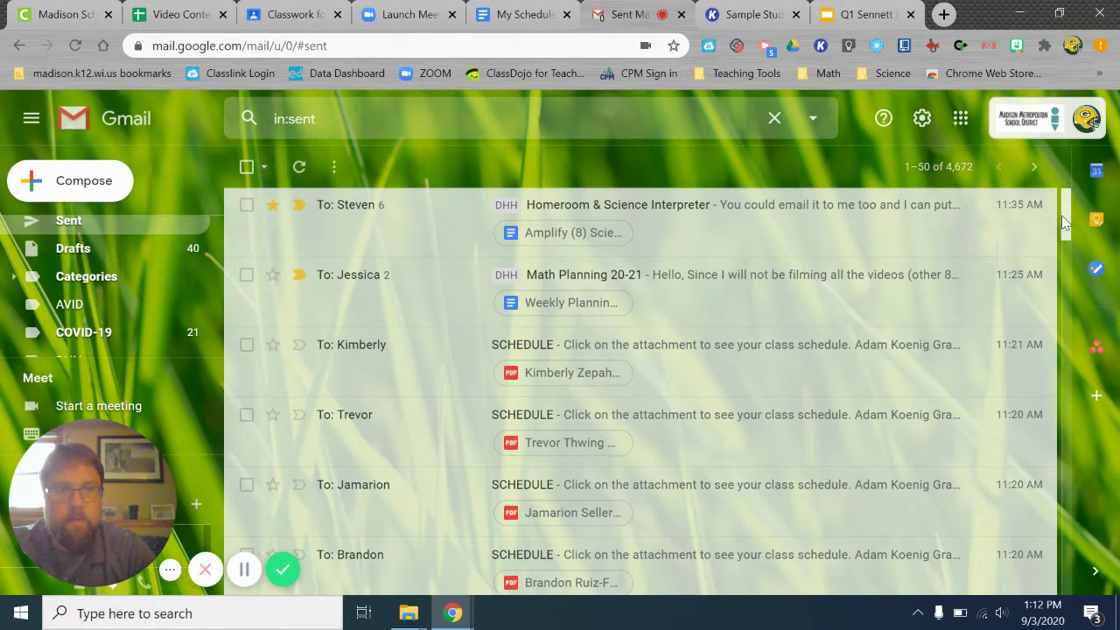
pyautogui.moveTo(1066, 223); pyautogui.dragTo(1064, 339)
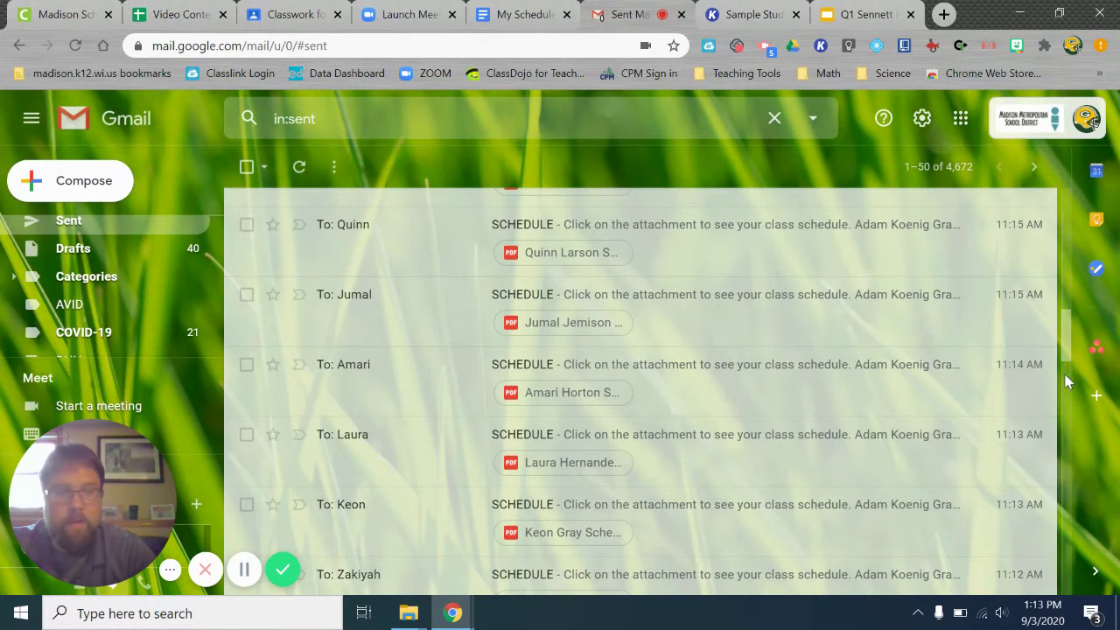
pyautogui.moveTo(1066, 345); pyautogui.dragTo(1037, 219)
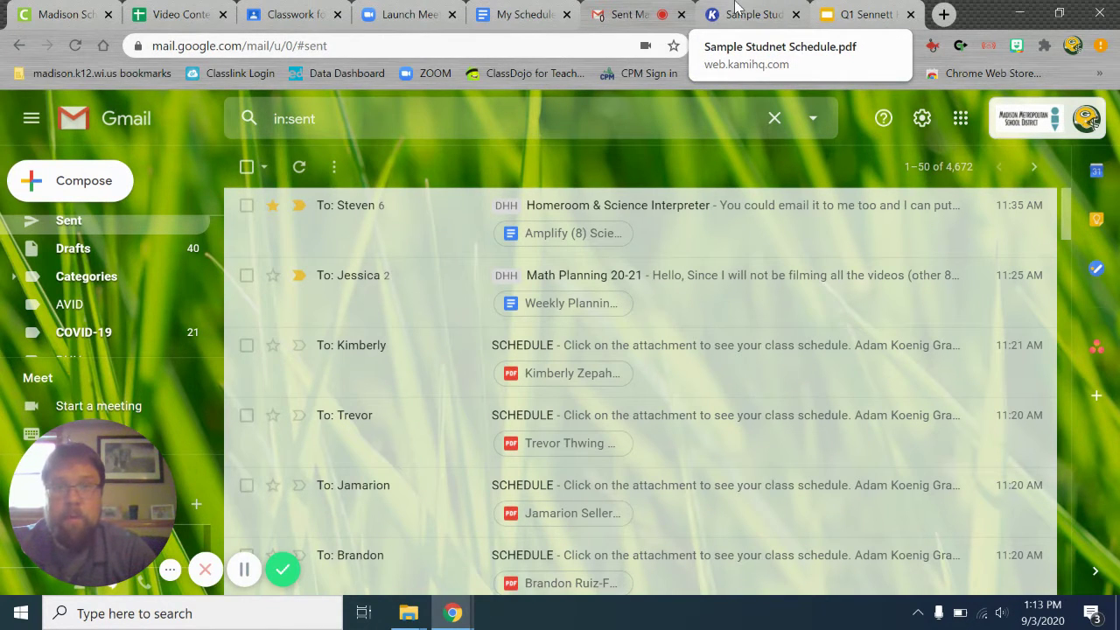
# Open Sample Studnet Schedule.pdf in Kami to view the Term Q1 weekly timetable.
pyautogui.click(741, 15)
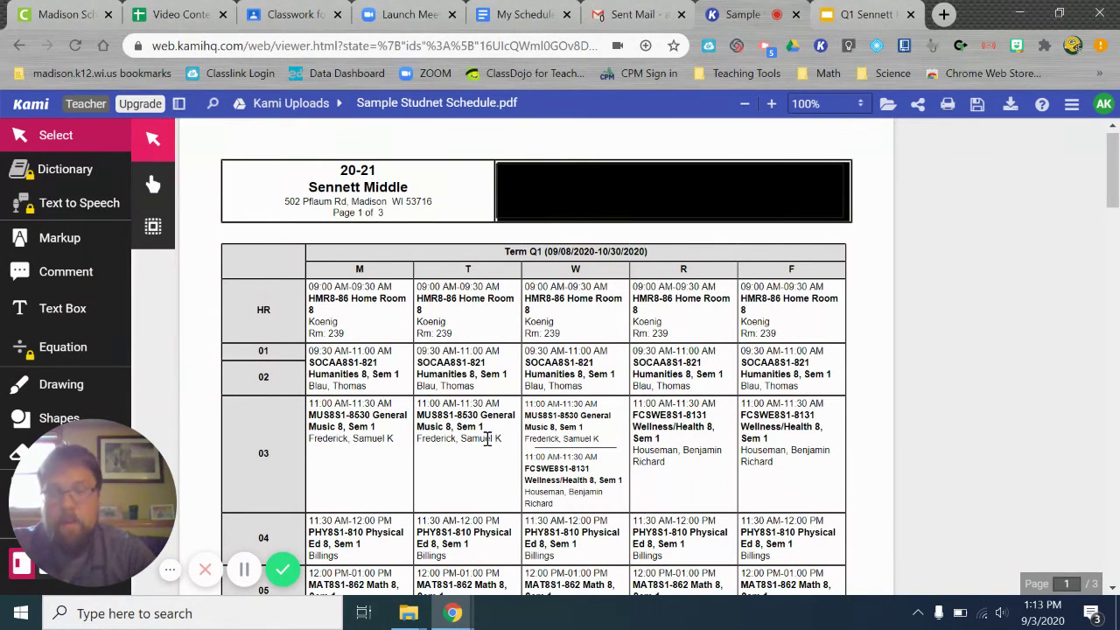
pyautogui.moveTo(1112, 180); pyautogui.dragTo(1113, 210)
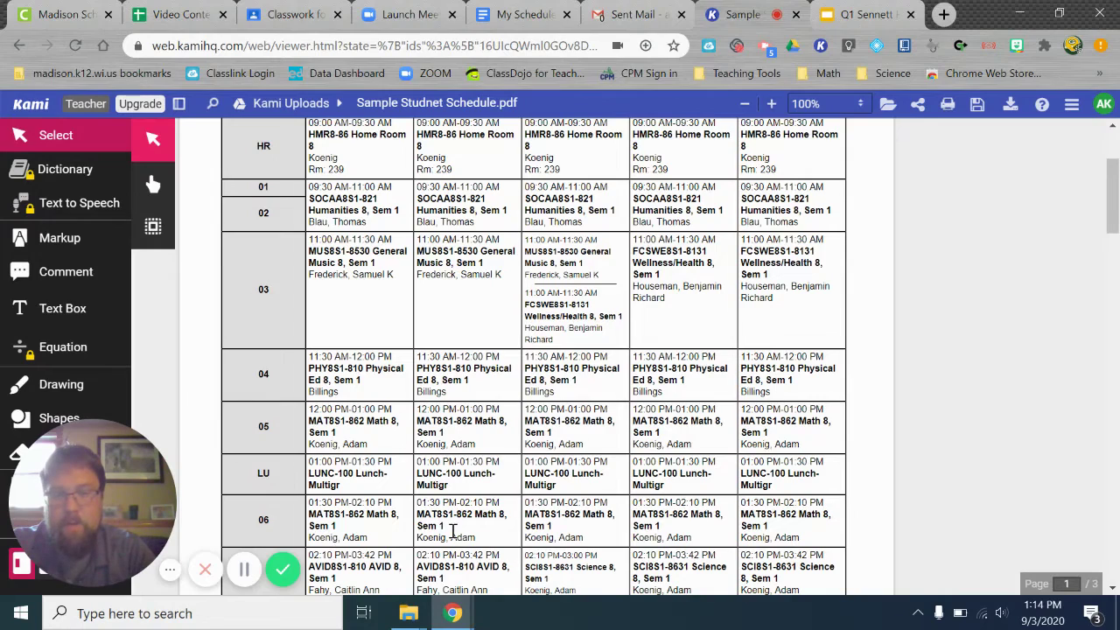
# Scroll the student schedule down to show periods 03 through 07.
pyautogui.scroll(-2, 462, 522)
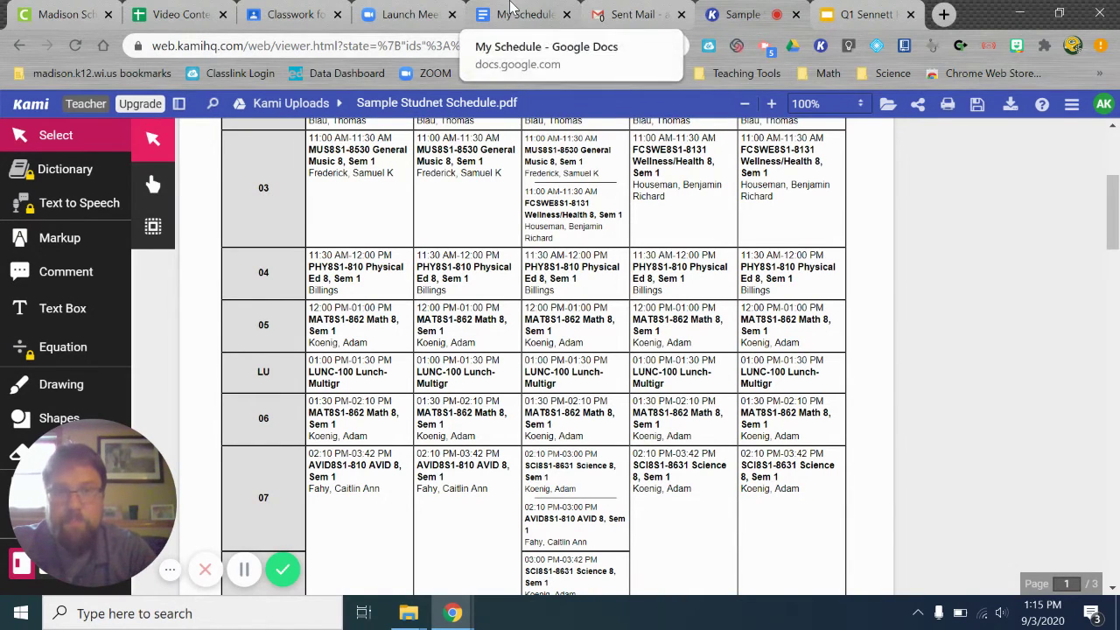
# Switch back to My Schedule and scroll to the table with its completed Homeroom row.
pyautogui.click(521, 14)
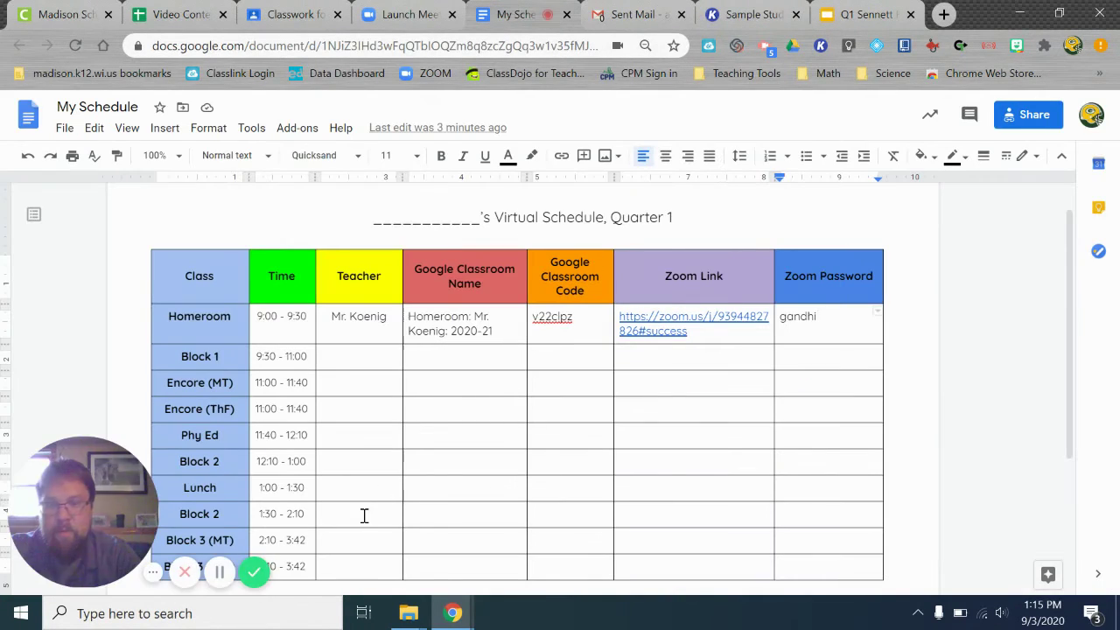
pyautogui.scroll(-1, 1076, 342)
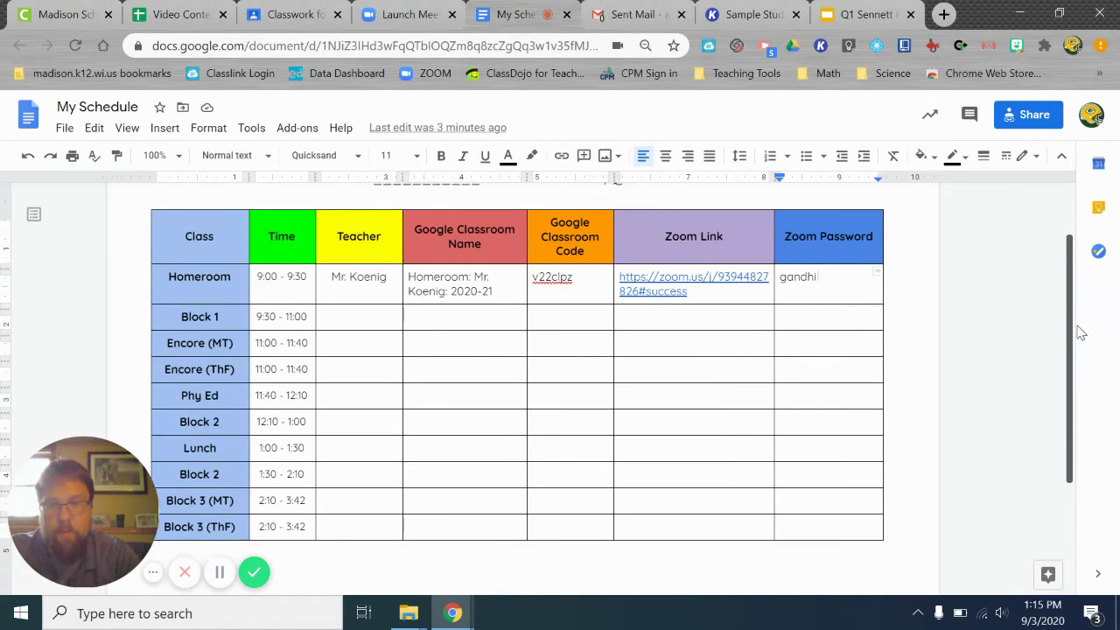